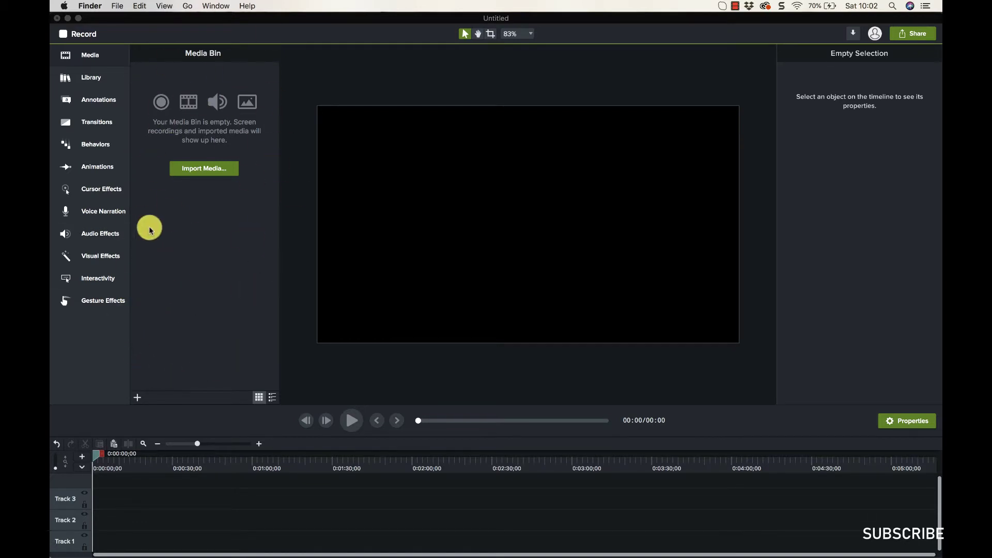
Hide and show the Media Bin panel several times, leaving it open.
left_click(93, 58)
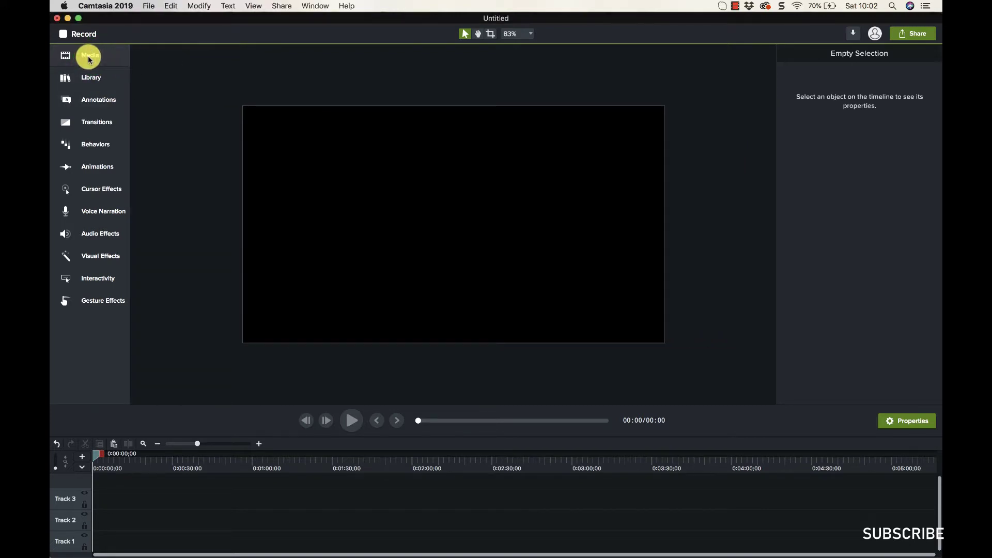
left_click(90, 58)
left_click(89, 59)
left_click(89, 59)
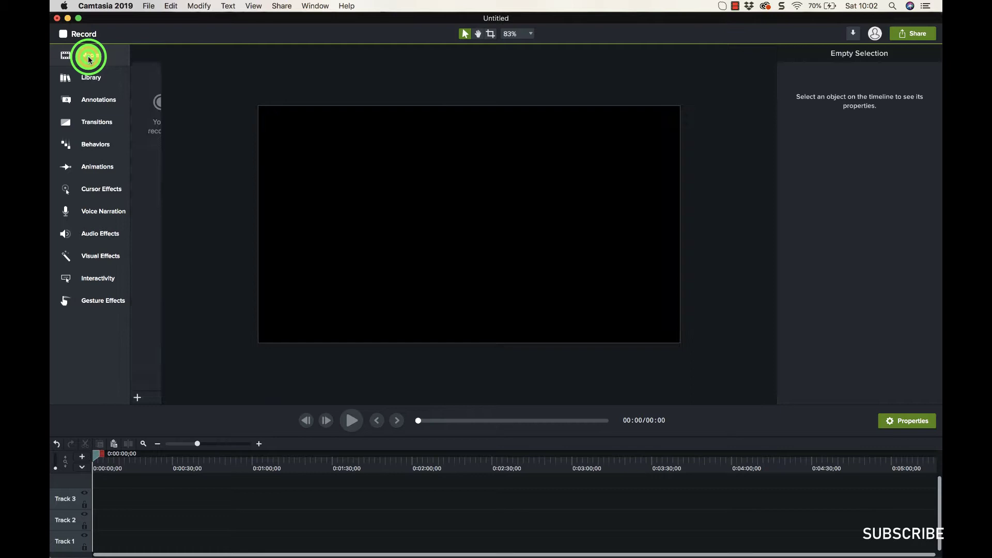
left_click(89, 59)
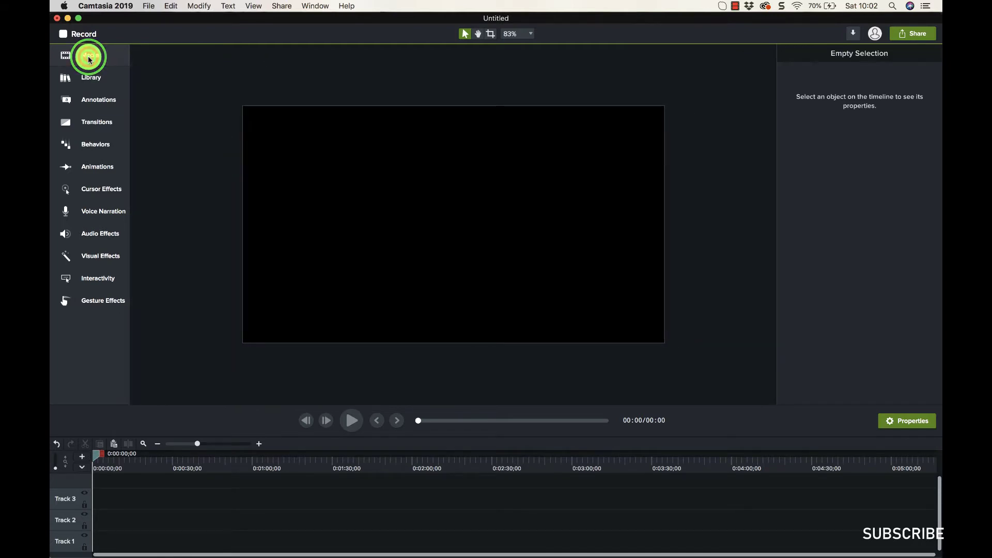
left_click(90, 59)
left_click(89, 59)
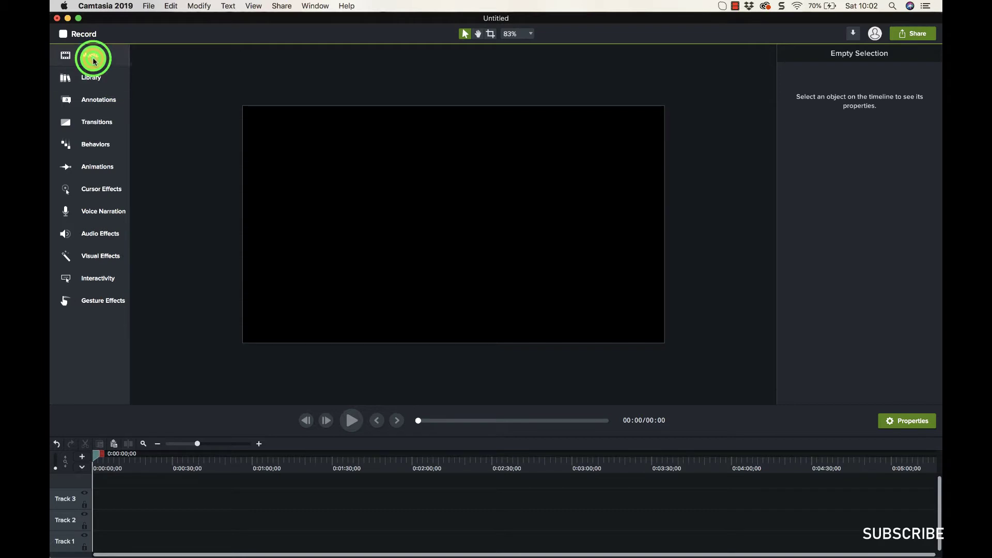
left_click(93, 60)
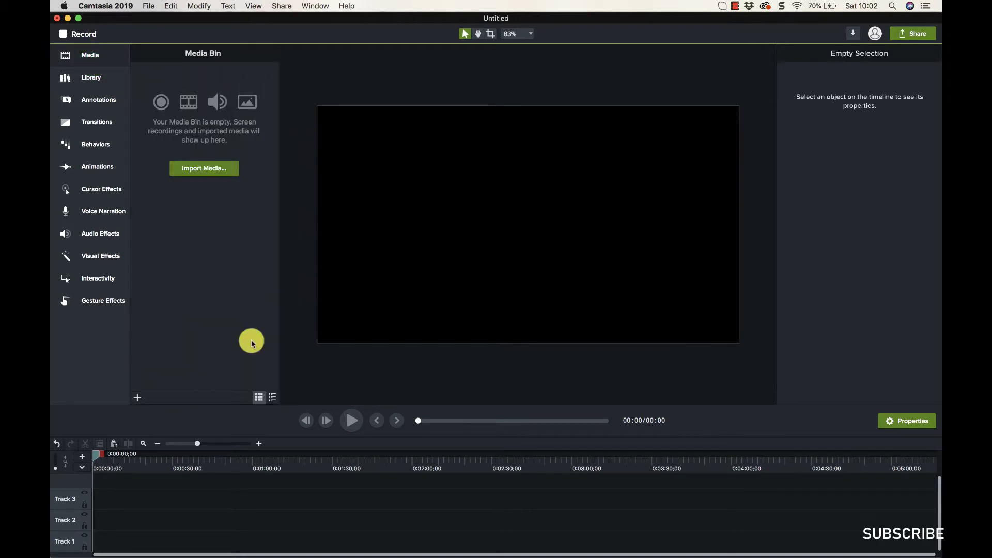
Try the Import Media command twice and cancel both times without choosing files.
left_click(149, 6)
mouse_move(218, 126)
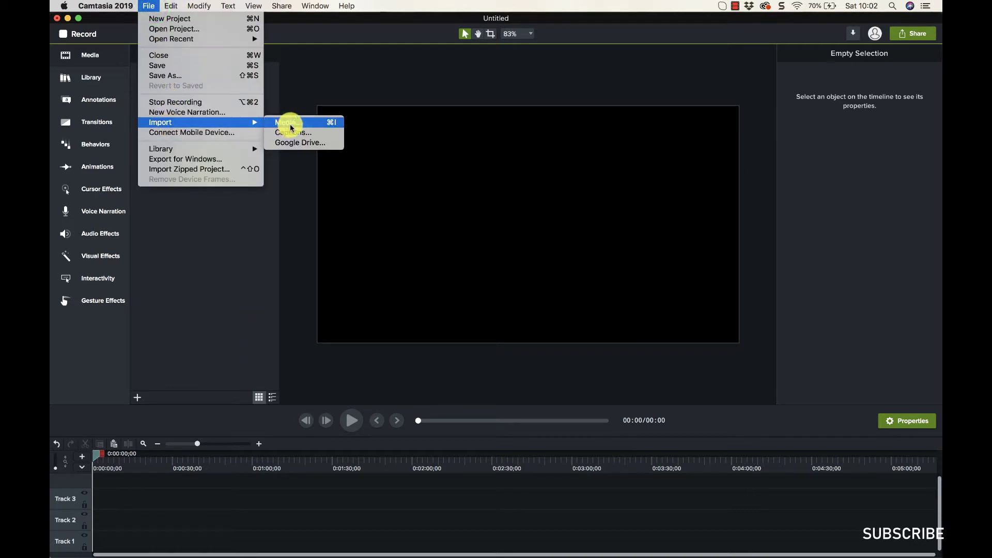
left_click(236, 251)
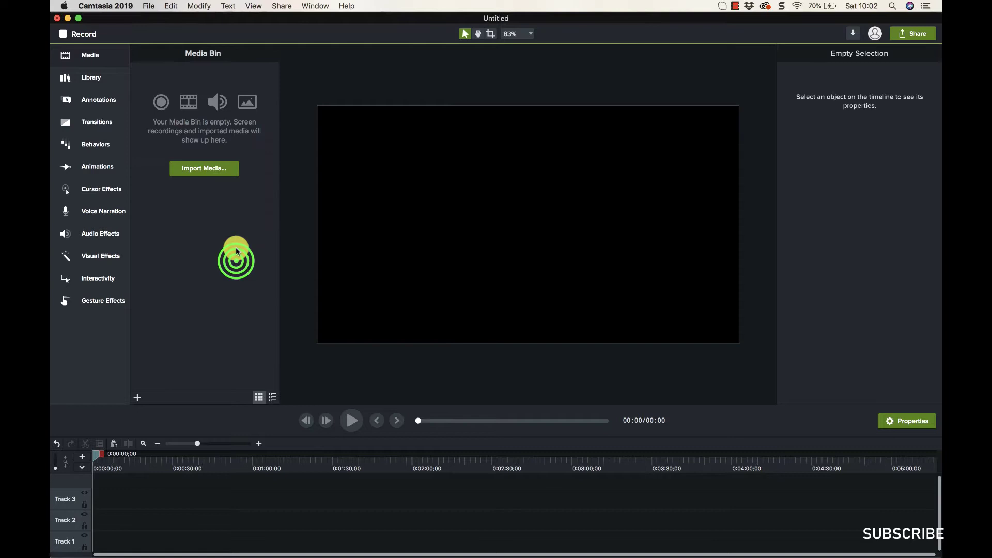
left_click(201, 172)
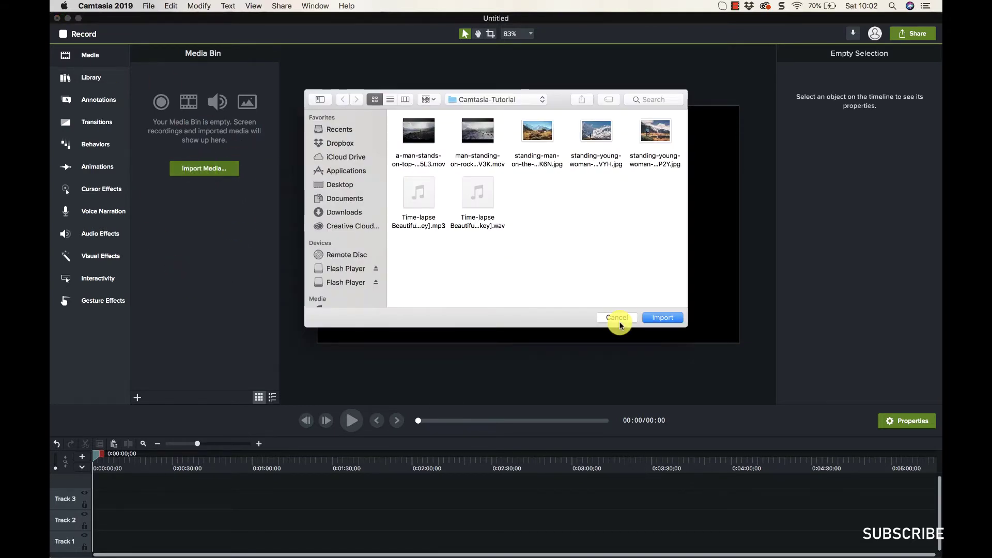
left_click(618, 318)
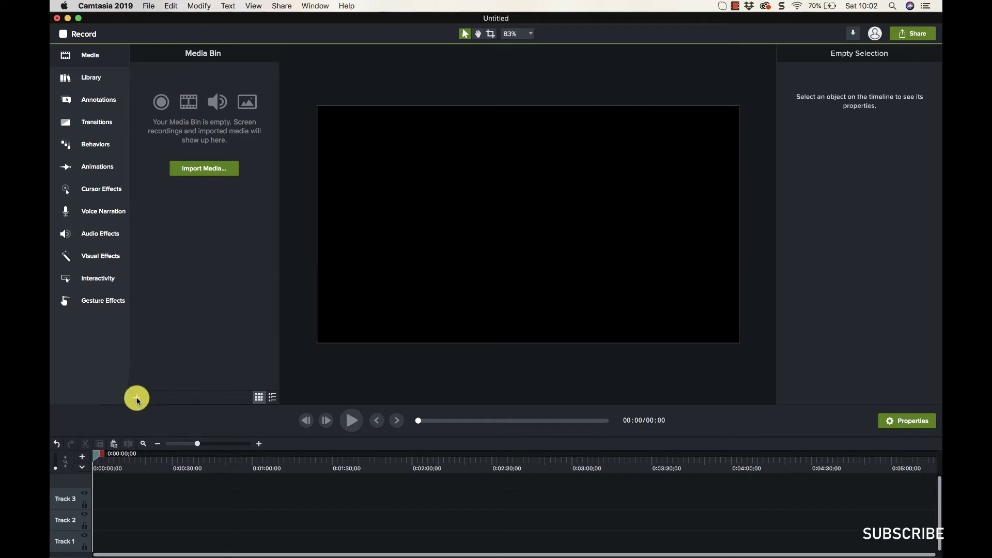
left_click(137, 399)
left_click(179, 414)
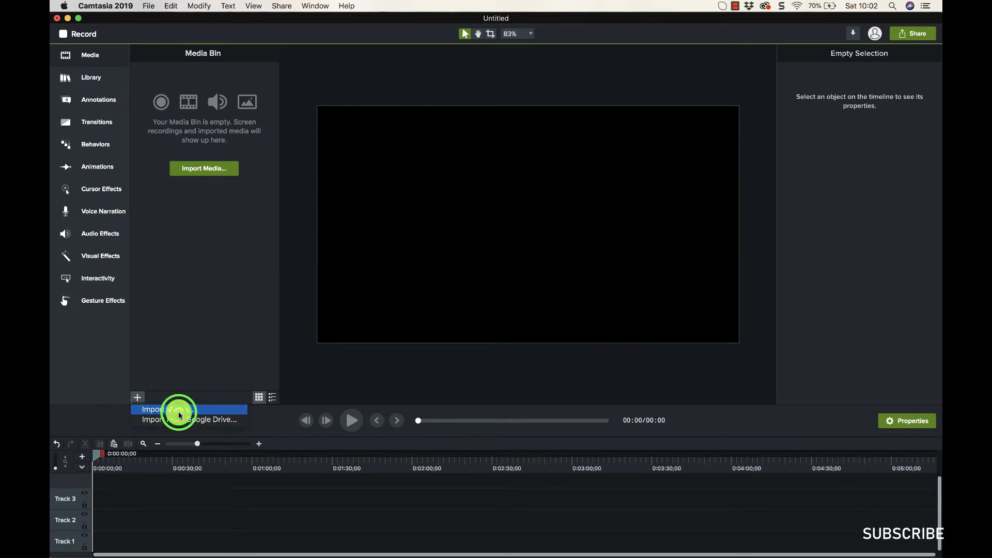
left_click(625, 318)
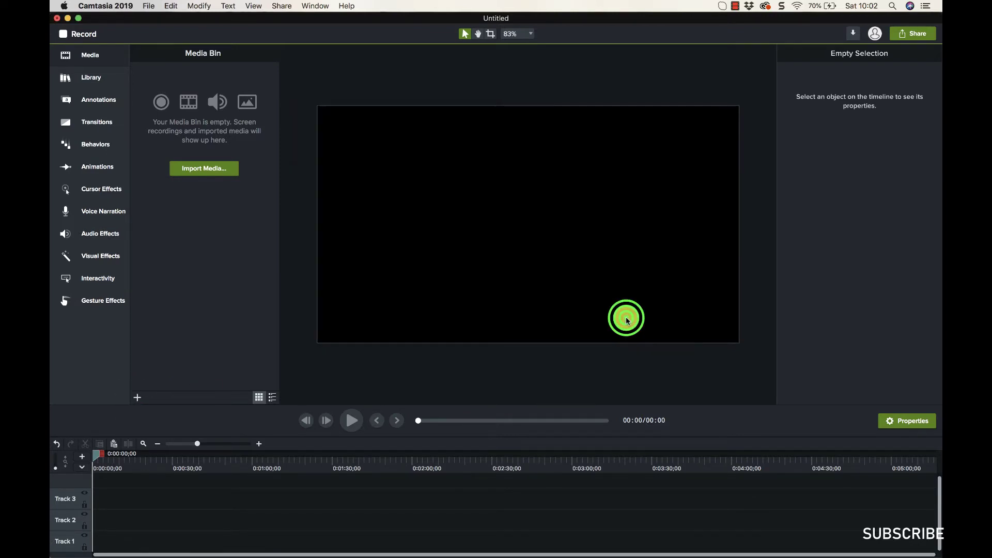
Open the tutorial folder in Finder and drag the standing-man mountain photo into the Media Bin.
left_click(181, 537)
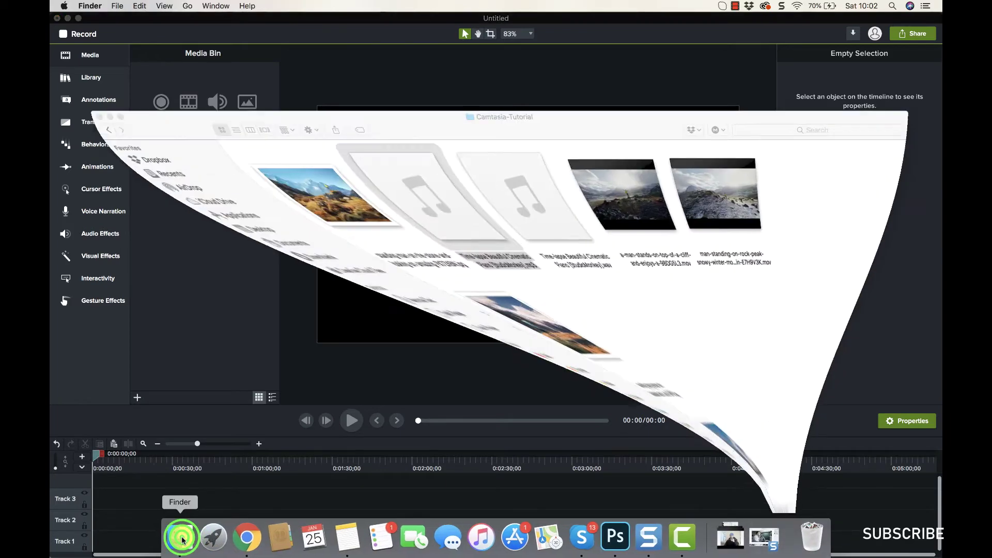
left_click_drag(383, 115, 541, 113)
left_click(533, 319)
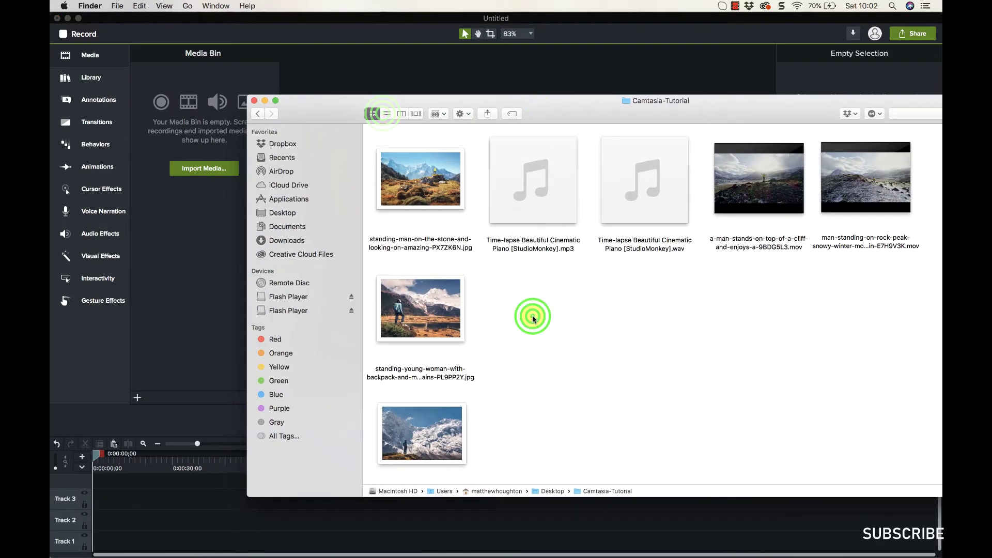
left_click_drag(425, 196, 183, 151)
Add the Time-lapse mp3 from Finder to the Media Bin.
left_click_drag(571, 103, 439, 151)
left_click(439, 264)
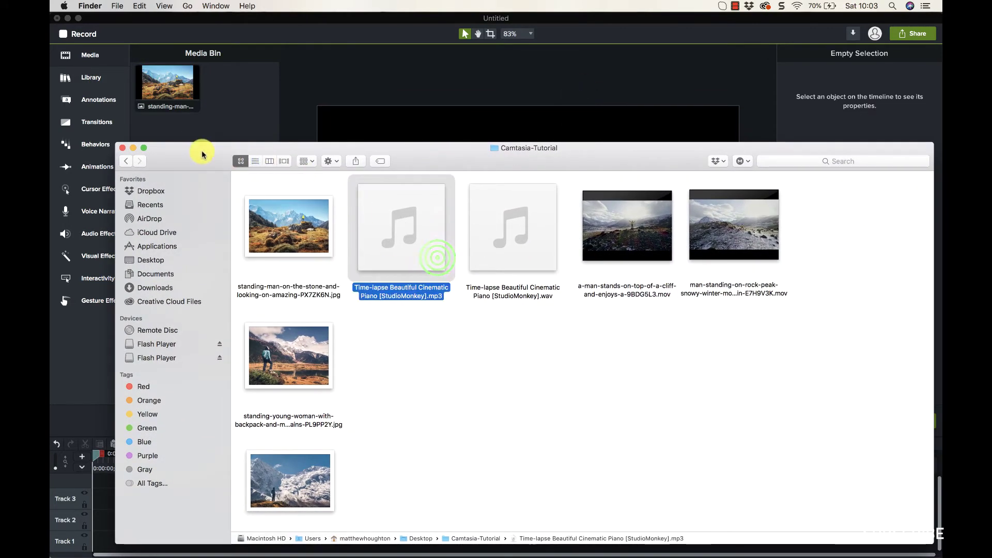
left_click_drag(200, 150, 412, 112)
left_click_drag(649, 226, 240, 218)
Add the cliff-top man video to the Media Bin and bring Camtasia back in front.
left_click_drag(632, 118, 310, 252)
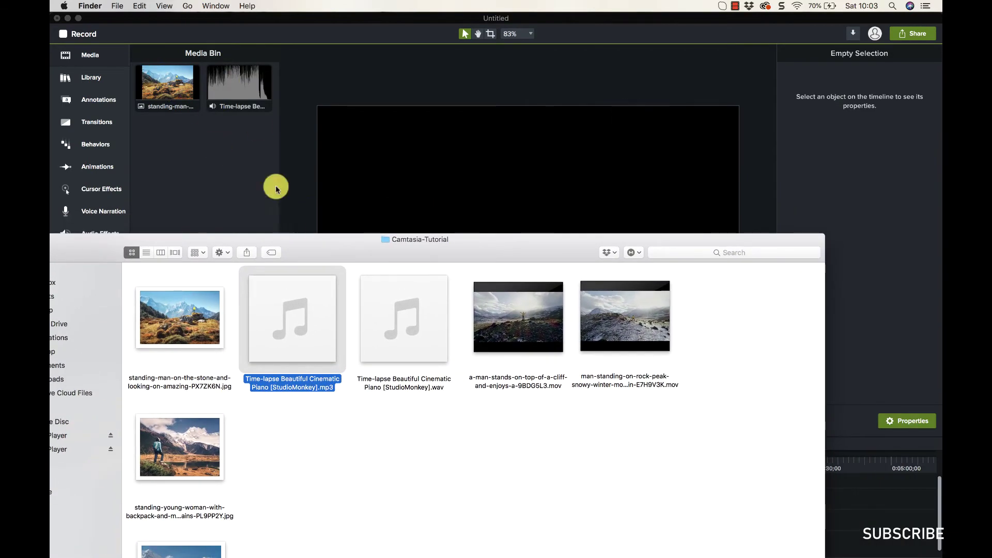
left_click(519, 336)
left_click_drag(525, 344, 202, 191)
left_click(224, 200)
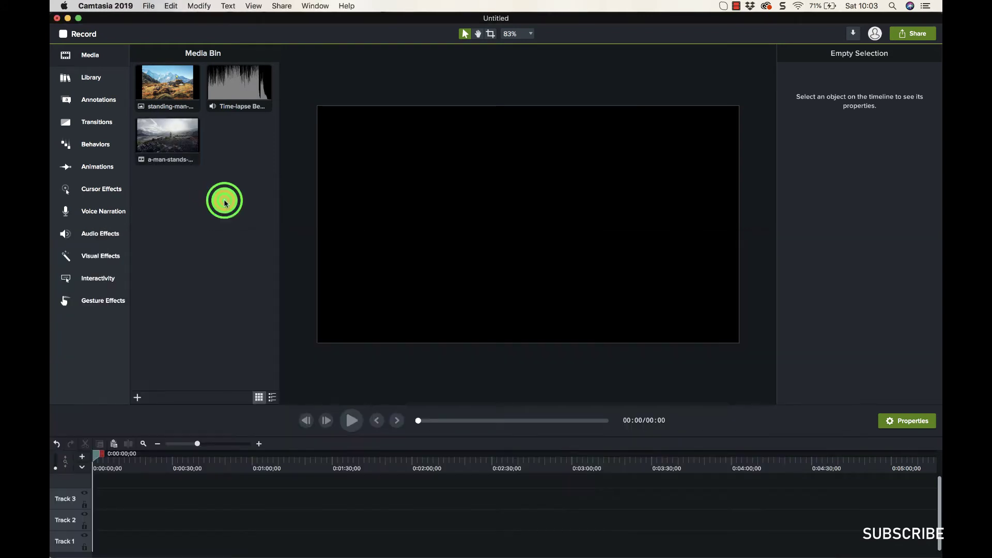
Preview the Time-lapse audio clip from 00:20, then close the preview.
double_click(232, 87)
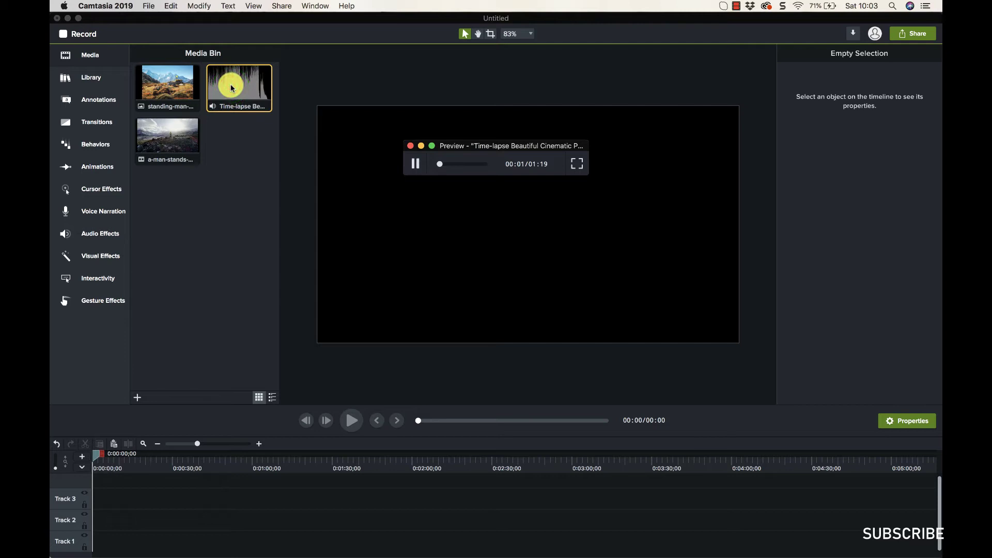
left_click(450, 163)
left_click(413, 163)
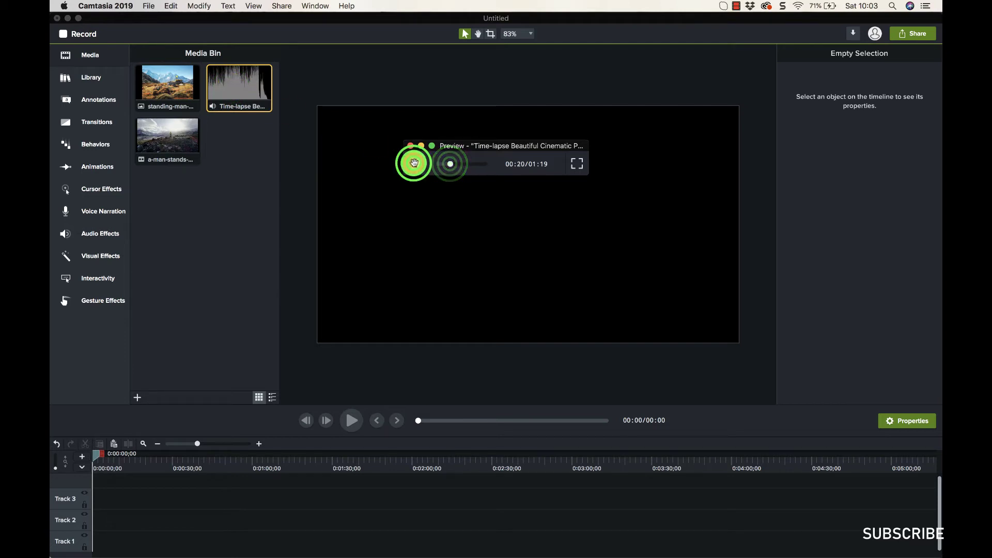
left_click(411, 146)
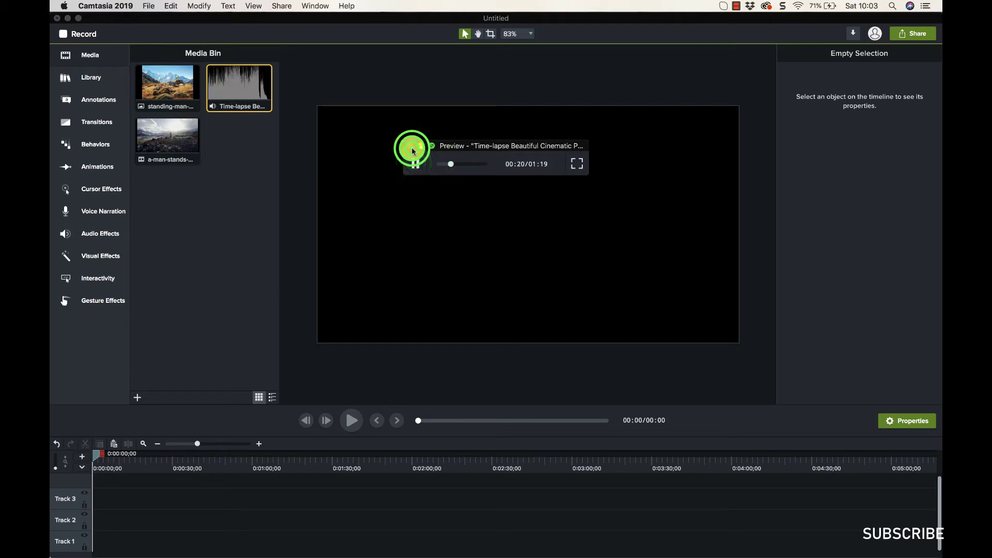
Preview the 18-second cliff-top man video, close it, and select the standing-man image.
double_click(180, 158)
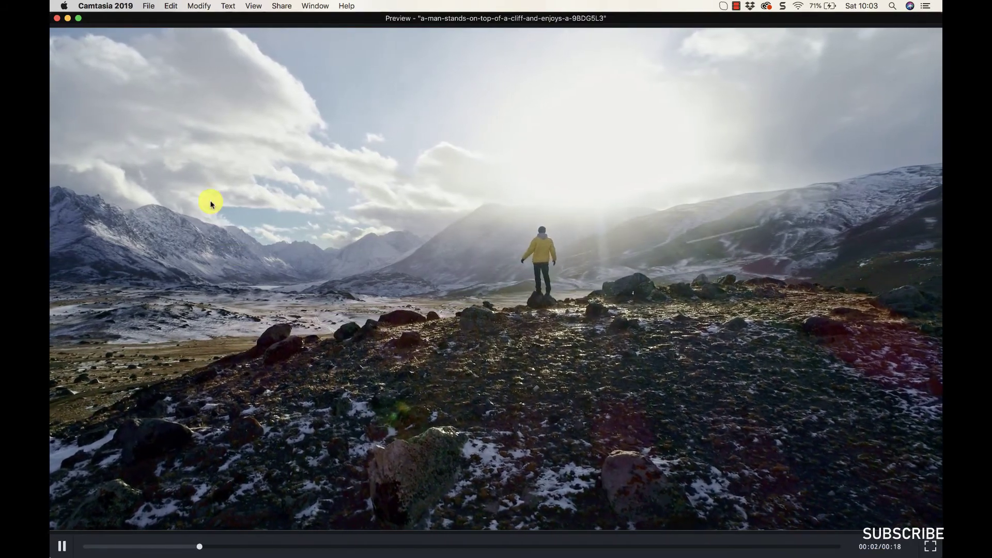
left_click(57, 18)
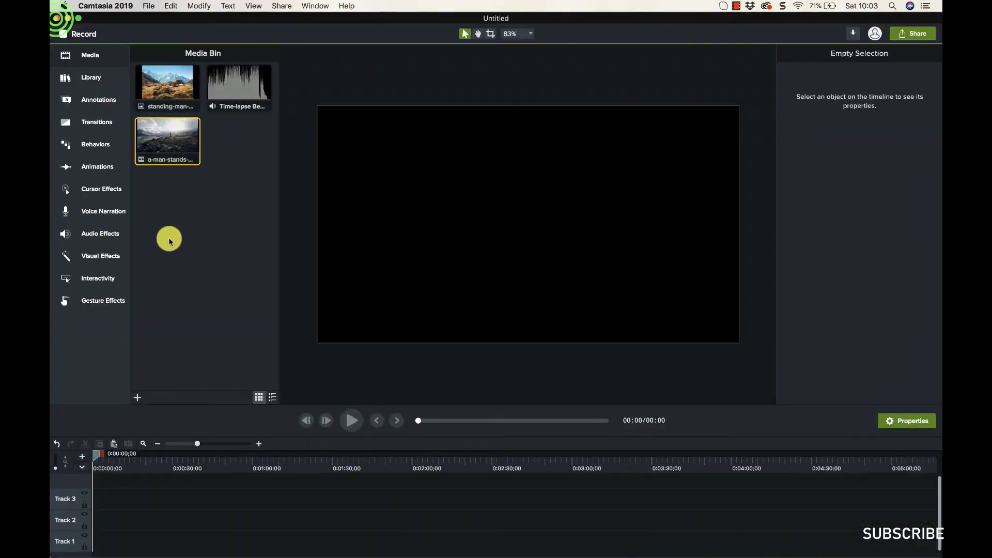
left_click(185, 241)
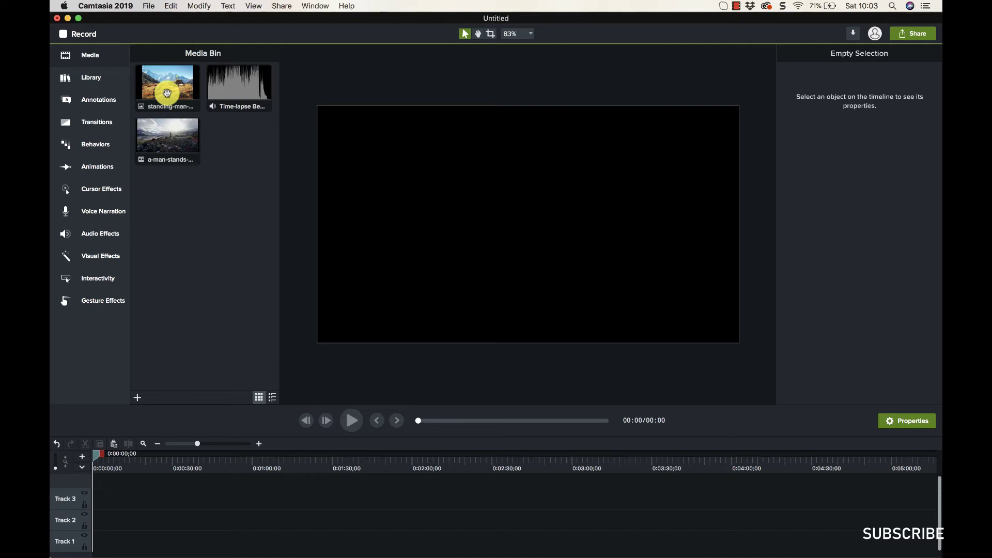
left_click(183, 105)
Drag the cliff video to Track 1, and the standing-man image and Time-lapse music to Track 2.
left_click(227, 103)
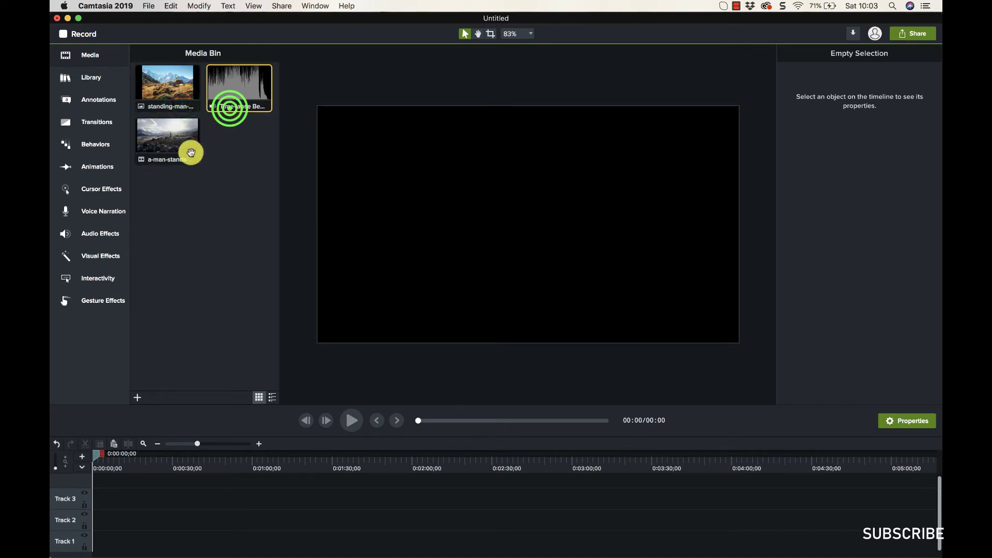
left_click(170, 147)
left_click_drag(170, 148, 90, 532)
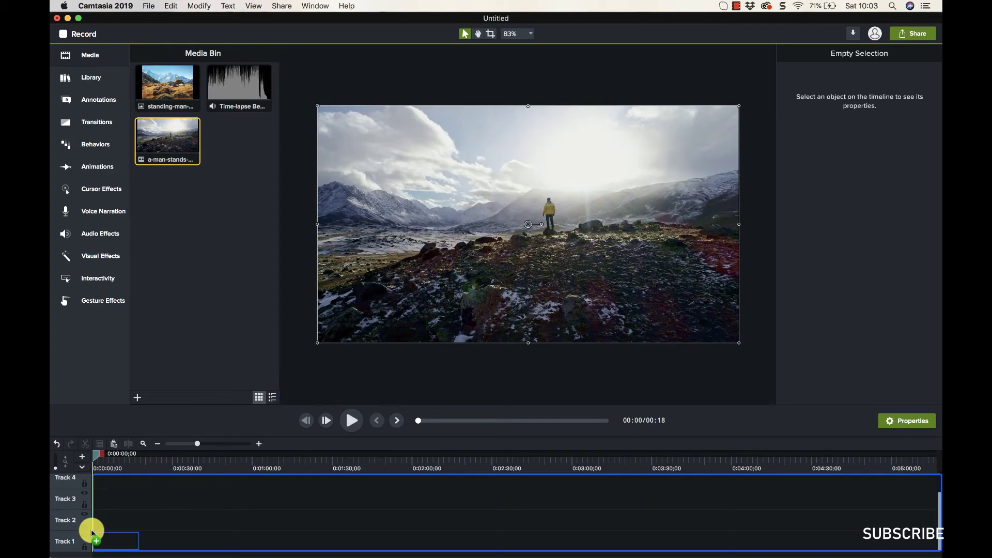
left_click_drag(166, 85, 94, 520)
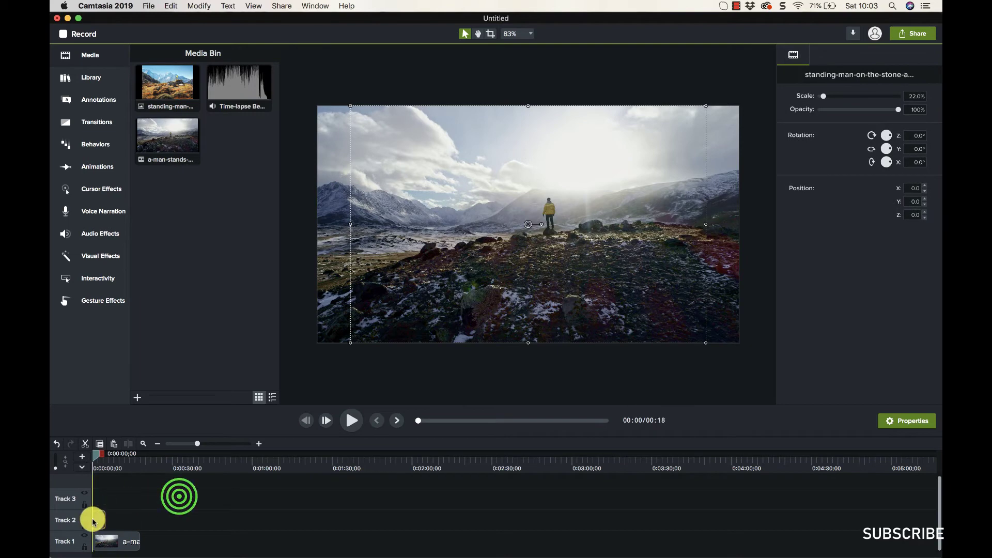
left_click_drag(238, 83, 282, 513)
left_click(175, 515)
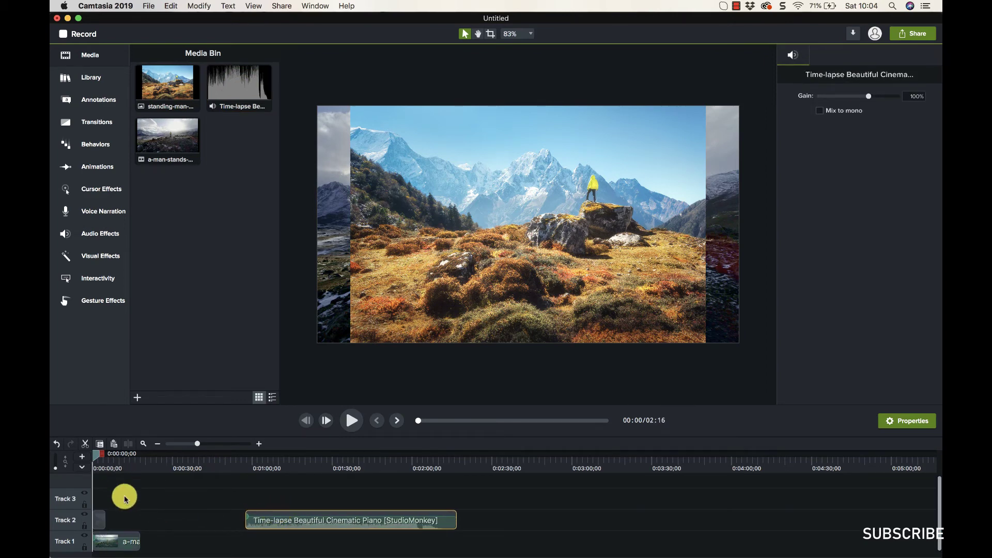
left_click(171, 138)
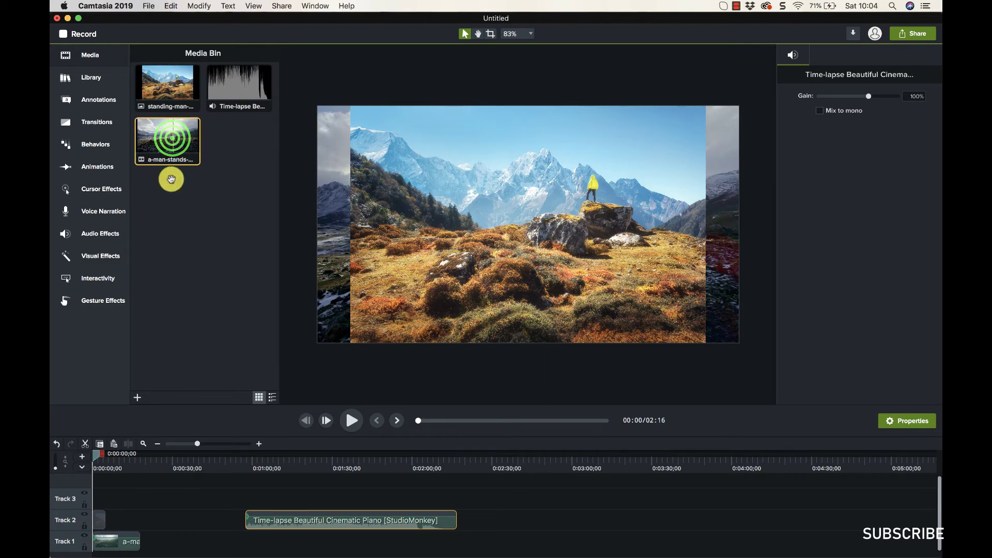
right_click(156, 139)
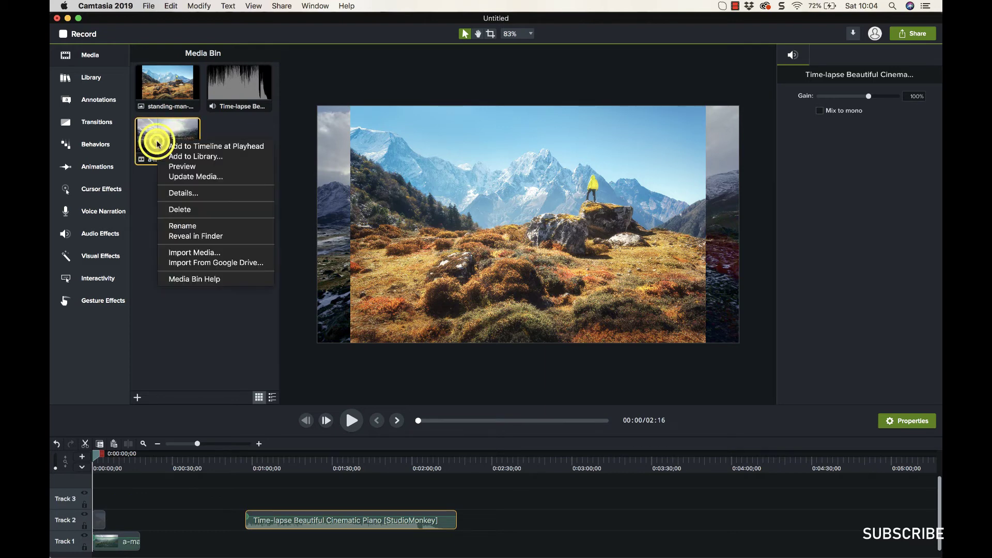
left_click(202, 211)
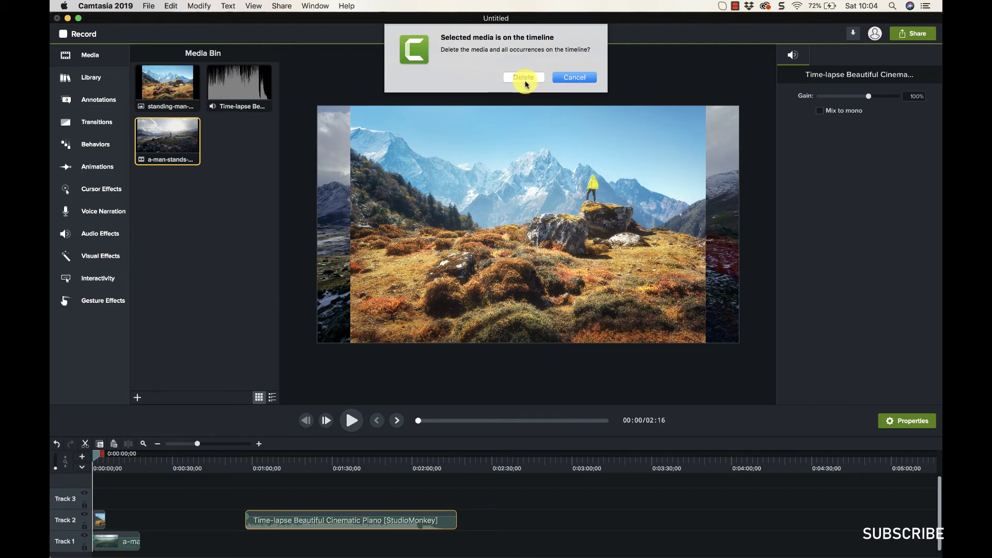
left_click(573, 78)
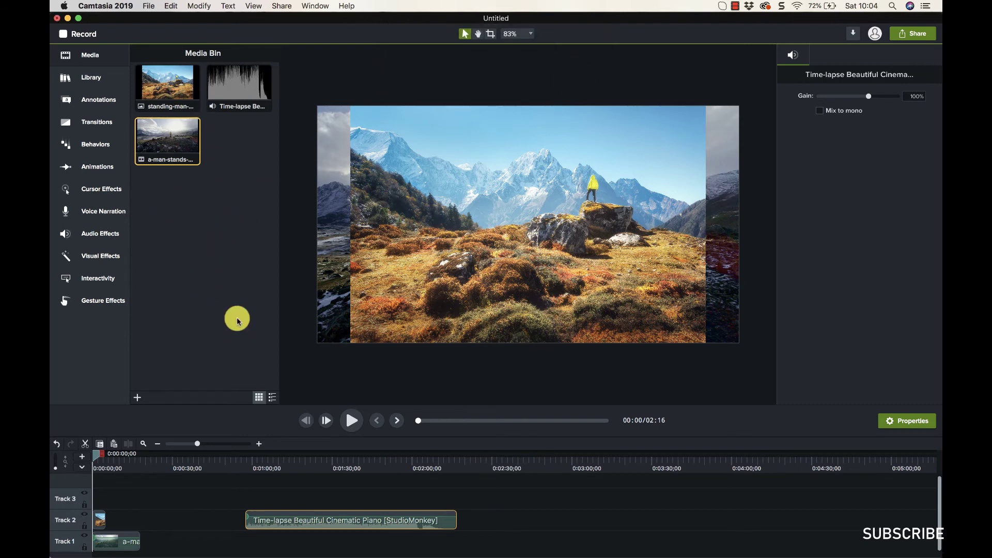
Check durations in list view, return to thumbnails, and rename the a-man-stands video 'Rename it'.
left_click(272, 397)
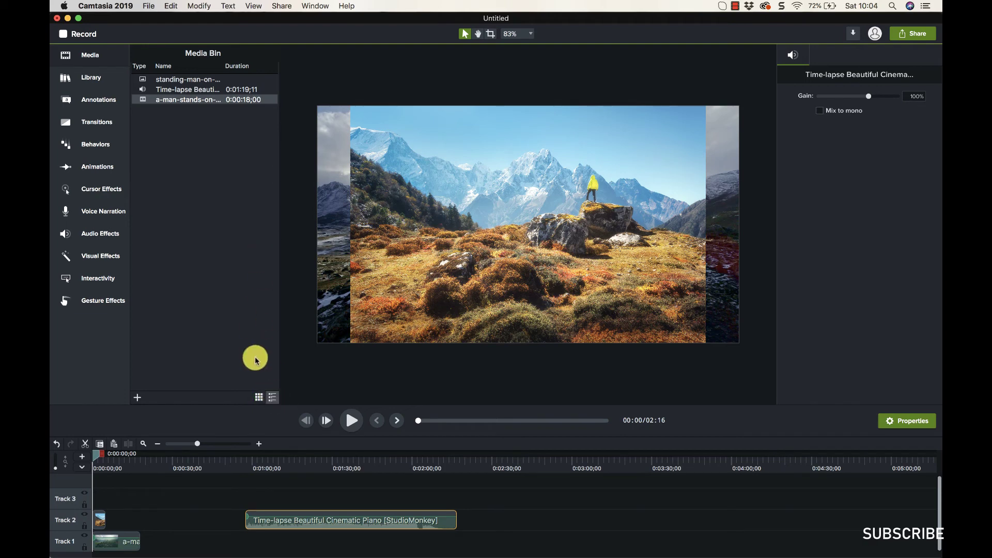
left_click(259, 398)
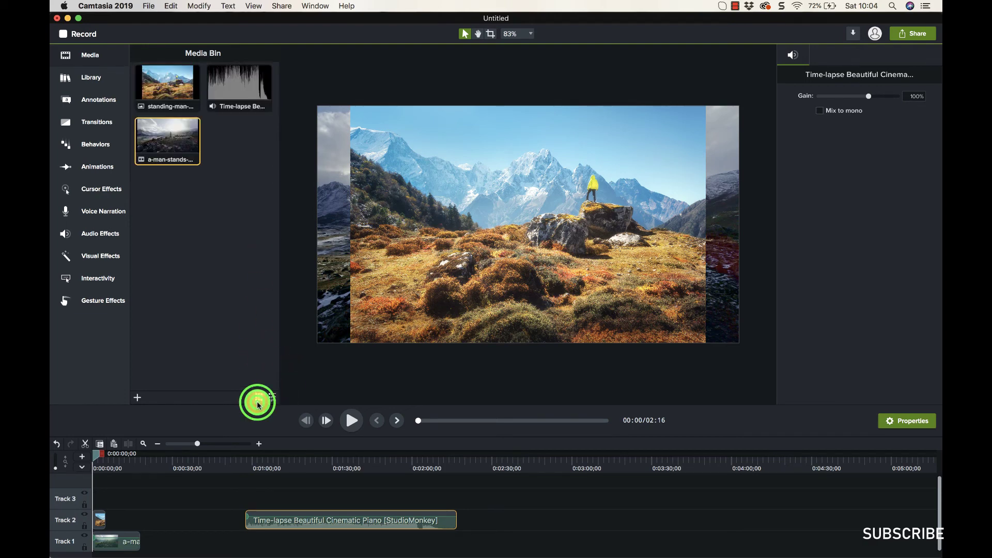
right_click(158, 161)
left_click(191, 245)
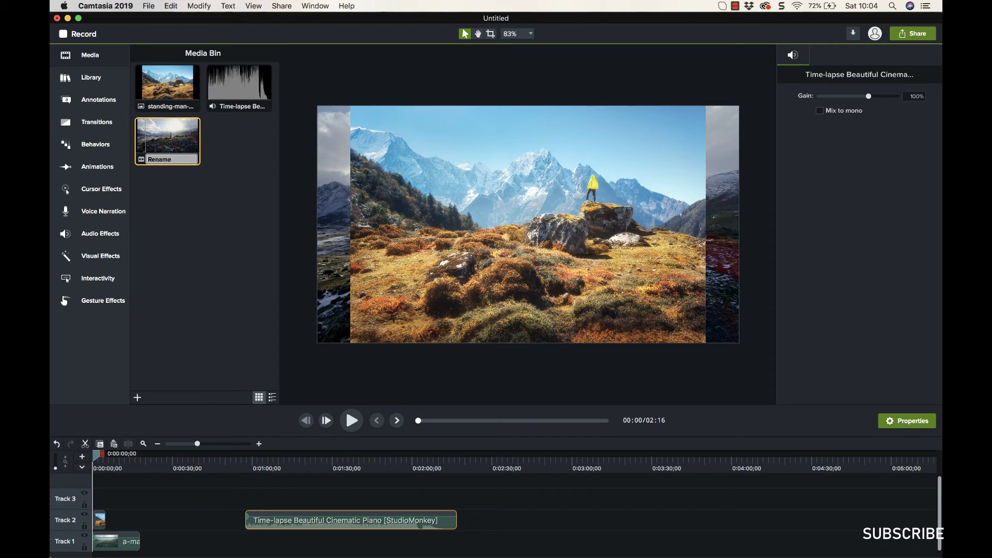
left_click(195, 208)
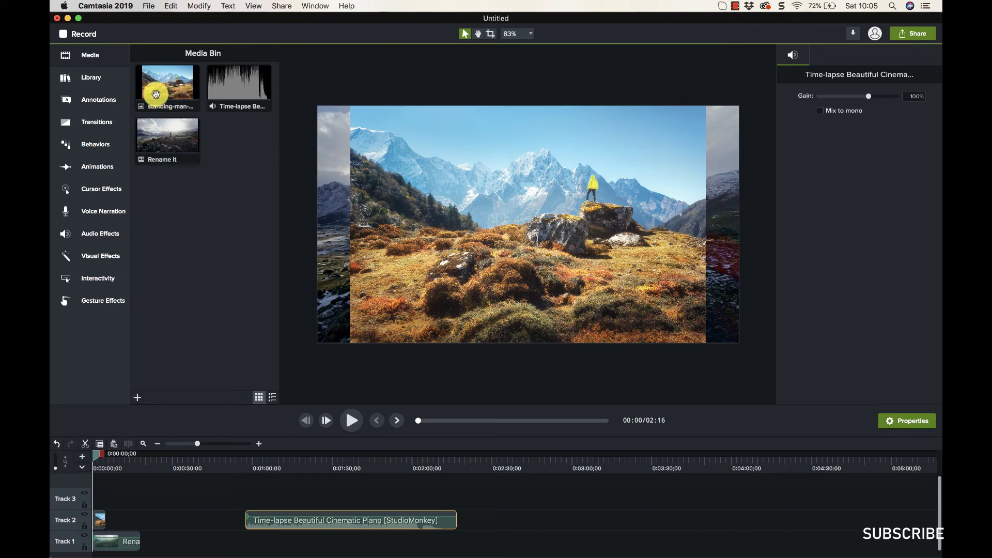
Use Update Media to swap the standing-man image for standing-young-woman VYH.jpg.
right_click(164, 95)
left_click(209, 126)
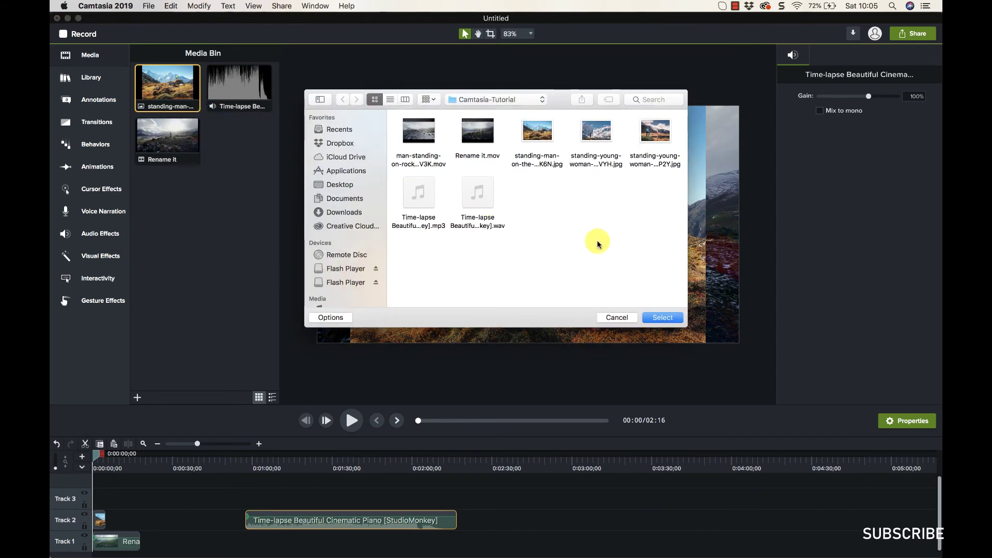
left_click(596, 136)
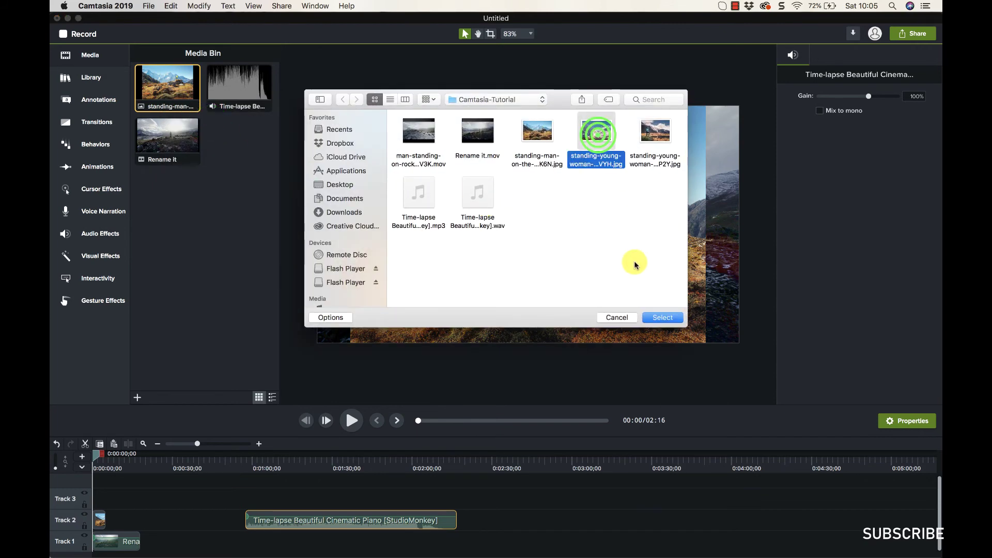
left_click(647, 316)
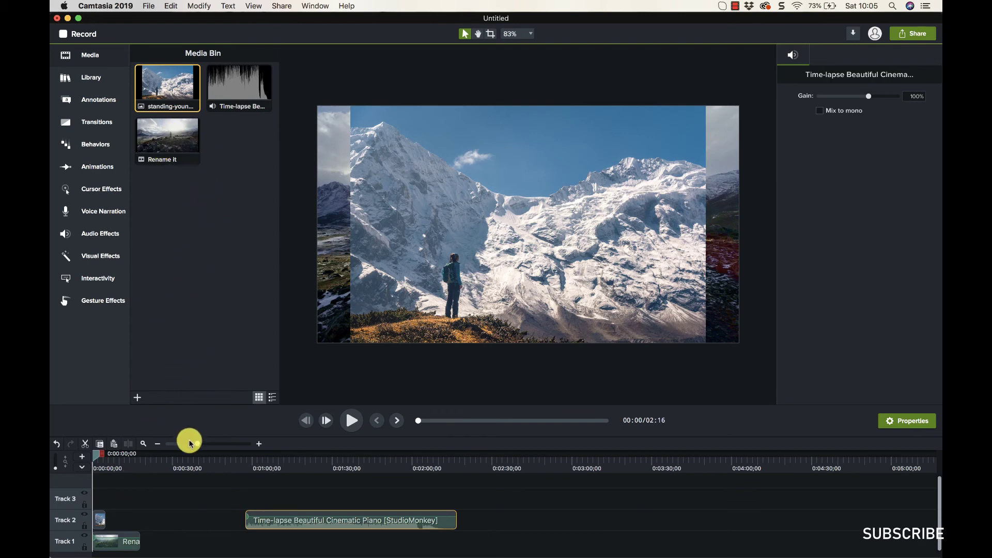
left_click(87, 55)
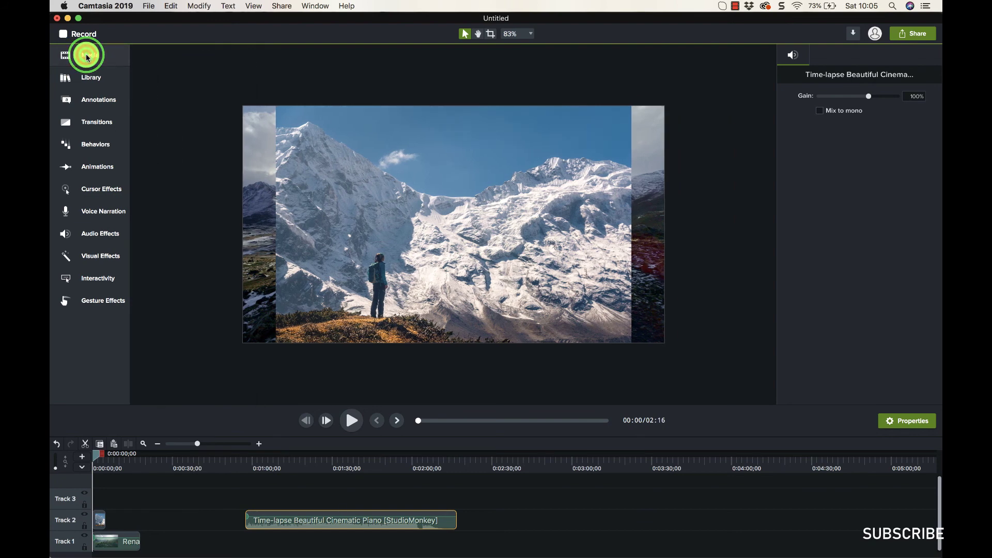
left_click(86, 56)
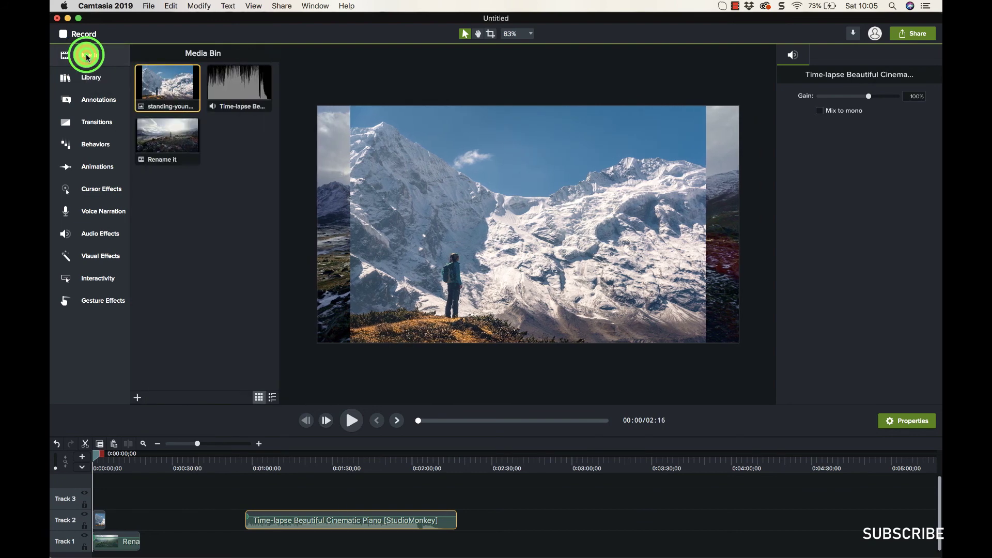